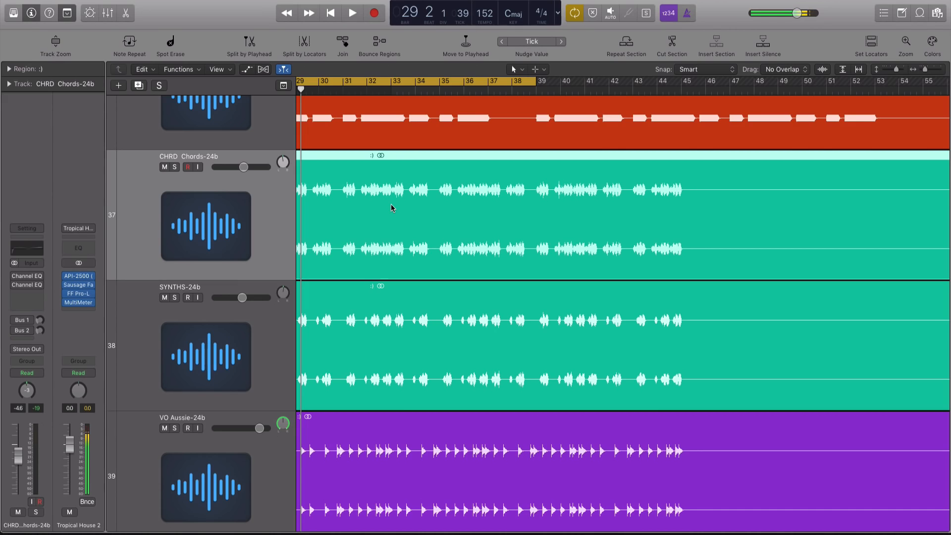
Step: Shrink track heights and play the arrangement, briefly hearing the Chords track on its own
scroll(439, 194, "left", 5)
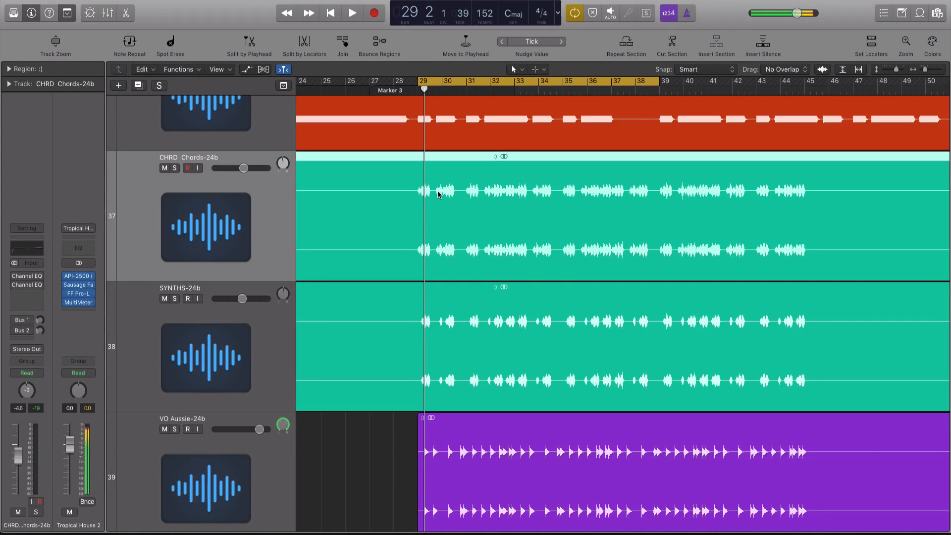
key("super+Up")
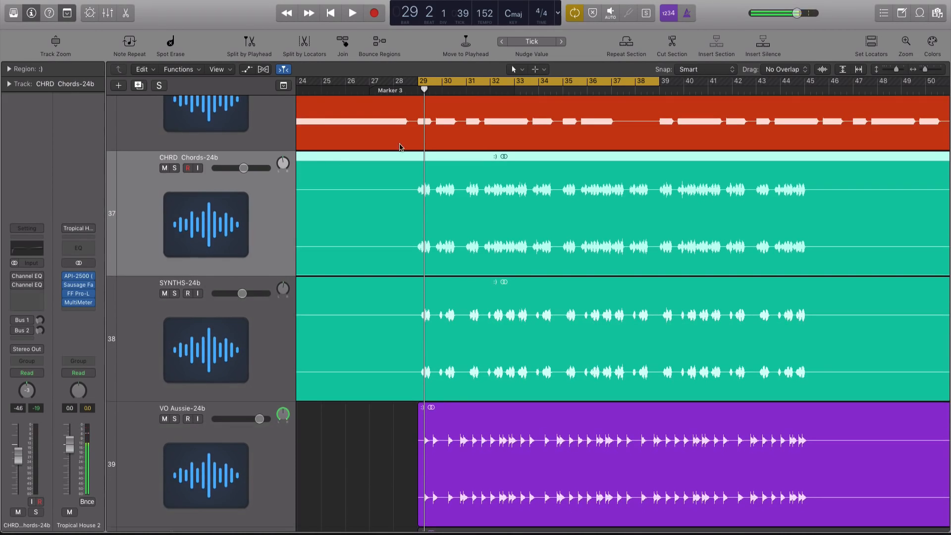
key("space")
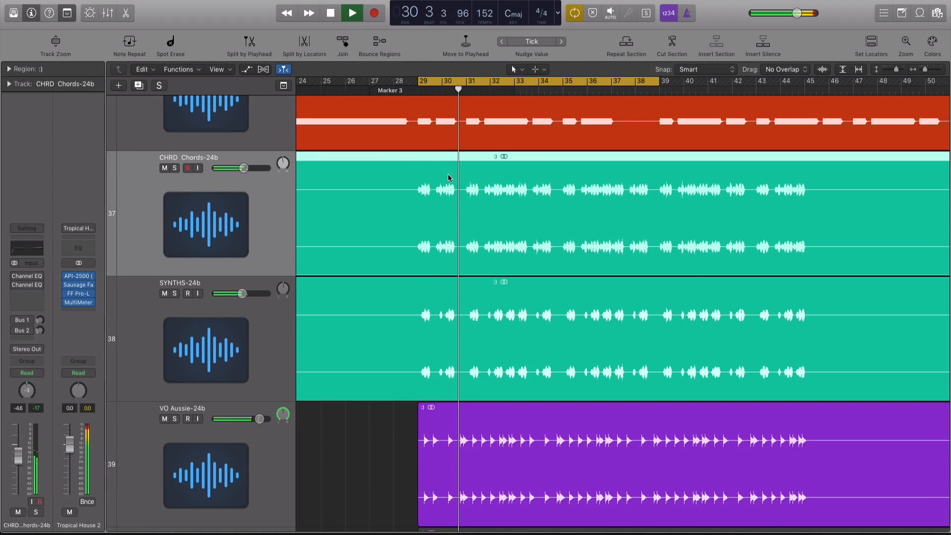
left_click(175, 167)
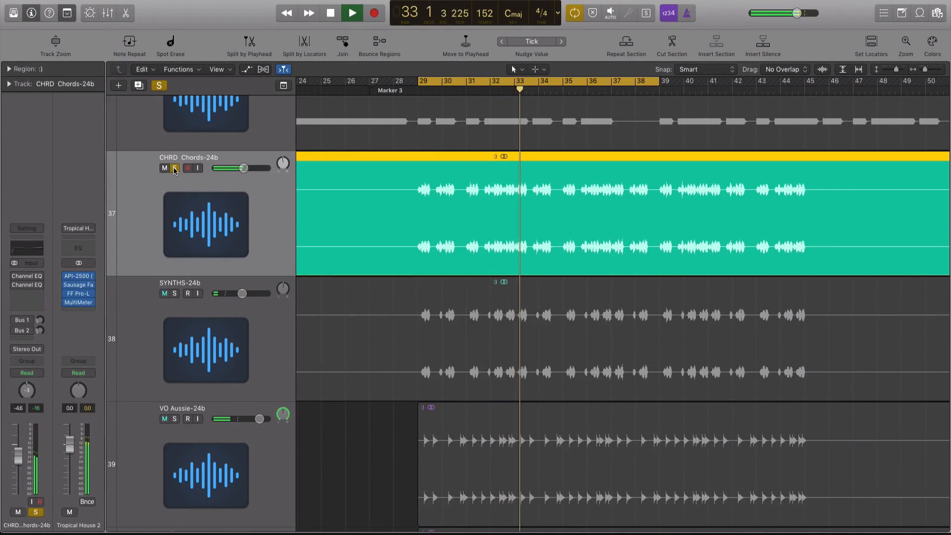
left_click(174, 168)
key("space")
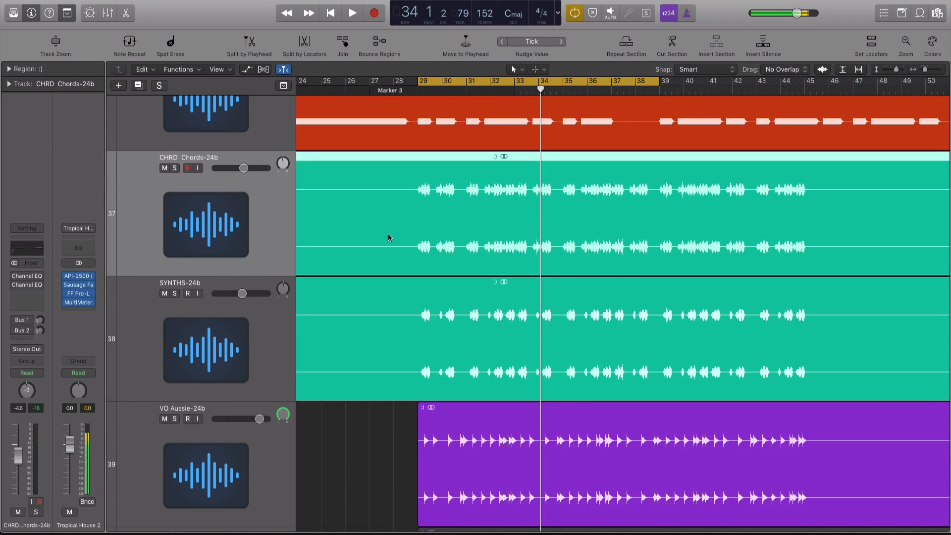
Step: Solo CHRD Chords-24b and bring up its Left Only and Right Only Channel EQ windows
mouse_move(79, 306)
key("super+Right")
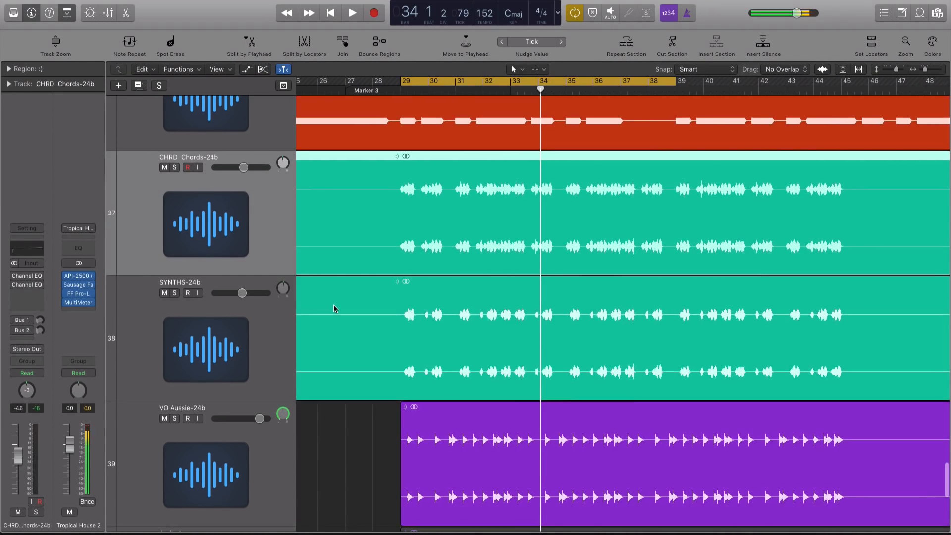
key("ctrl+s")
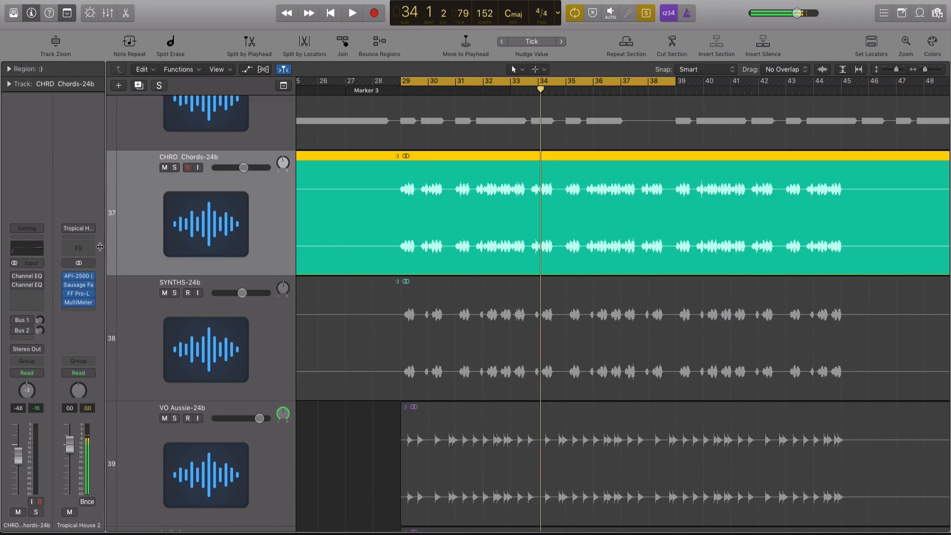
mouse_move(21, 280)
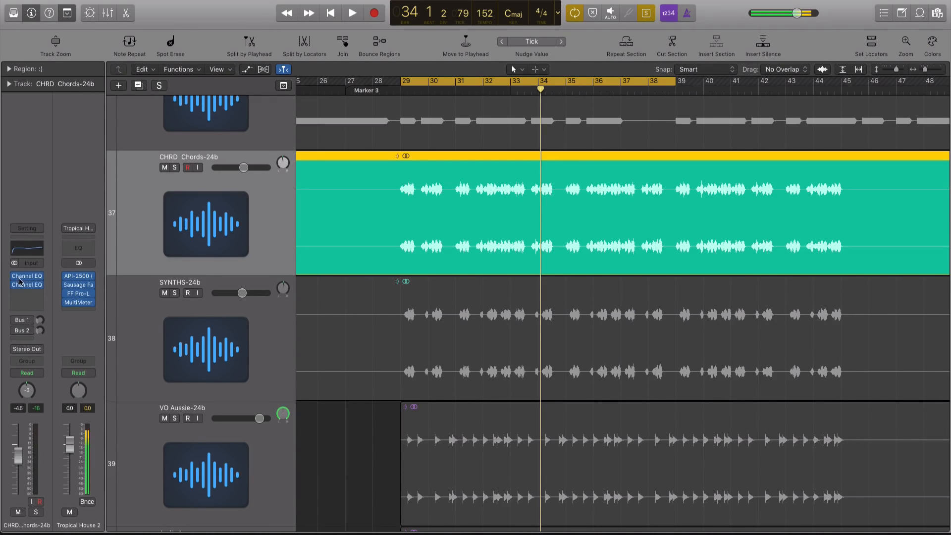
left_click(25, 280)
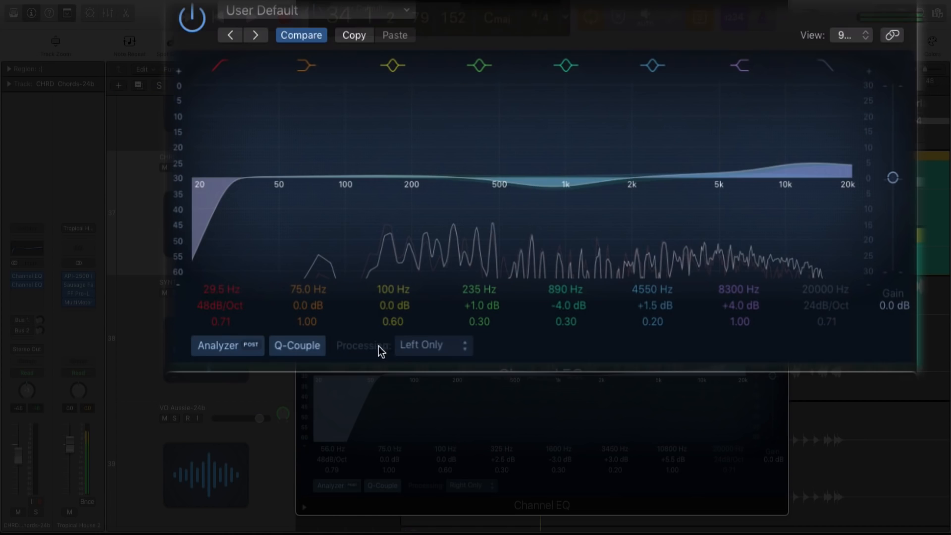
left_click(429, 346)
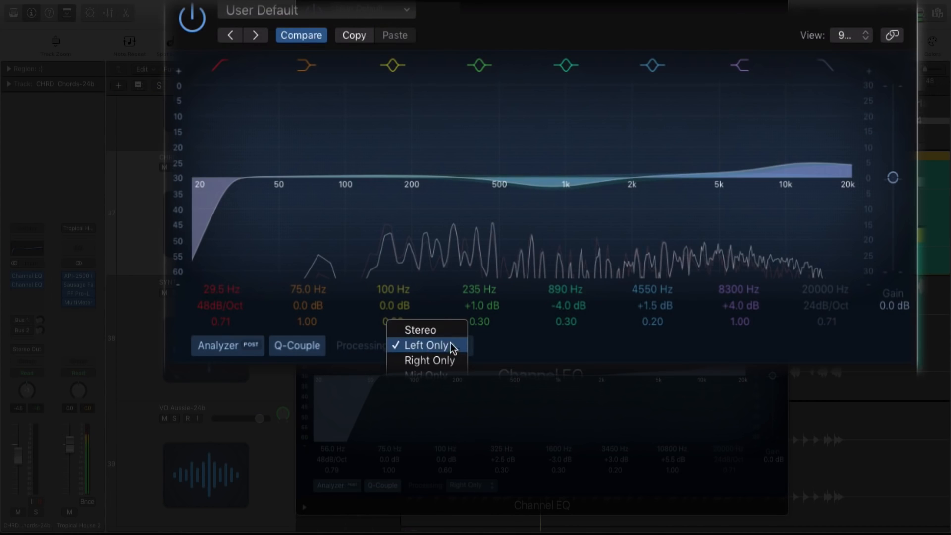
left_click(483, 346)
left_click(473, 485)
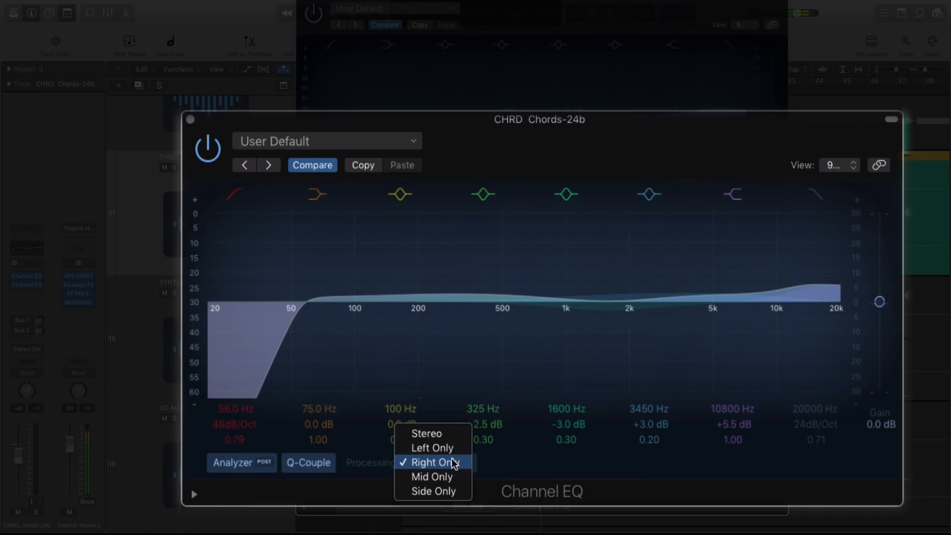
left_click(453, 463)
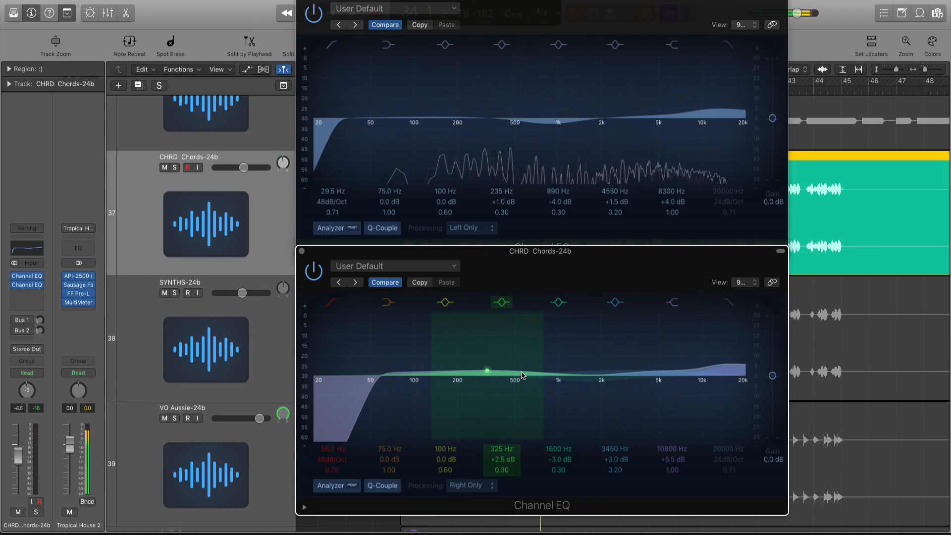
Step: During playback, pull the high bands down to +0.5 dB (right EQ) and +3.0 dB (left EQ)
left_click_drag(722, 344, 721, 350)
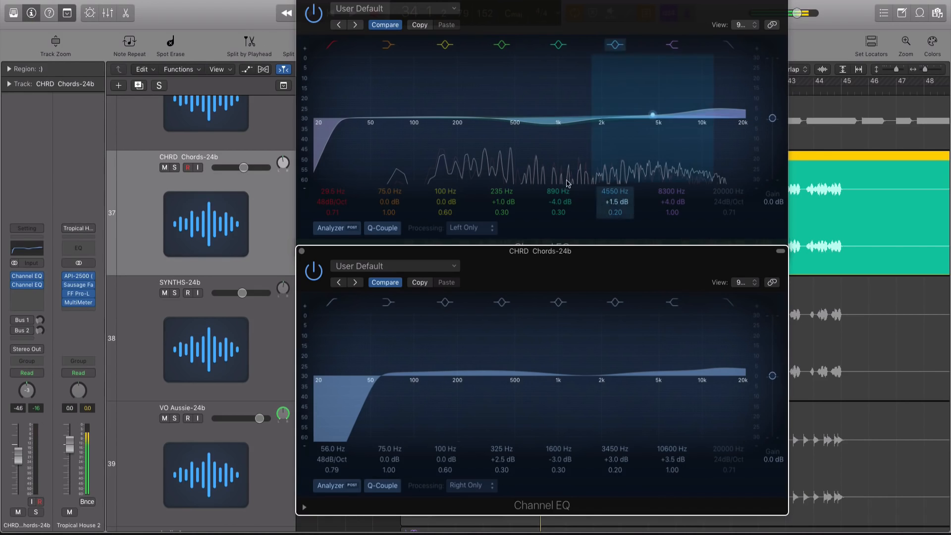
key("space")
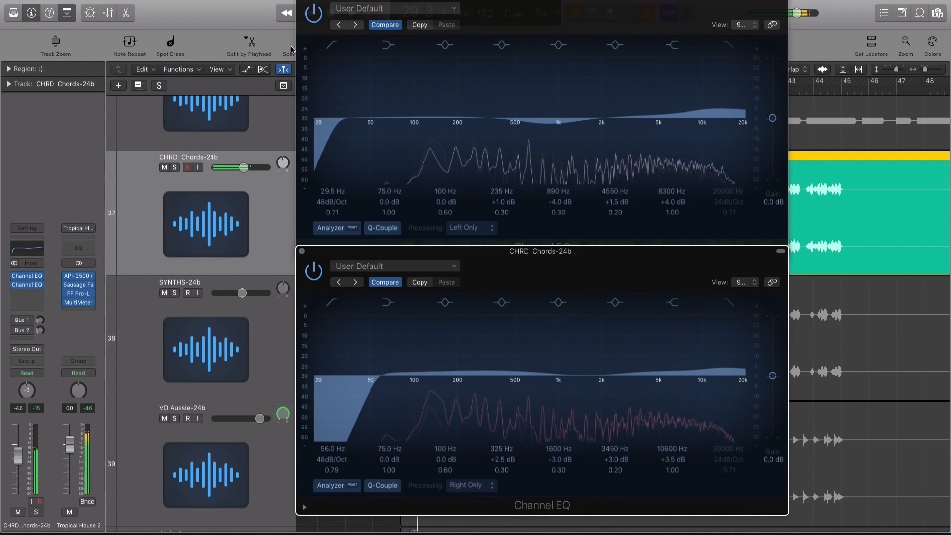
left_click_drag(679, 375, 680, 381)
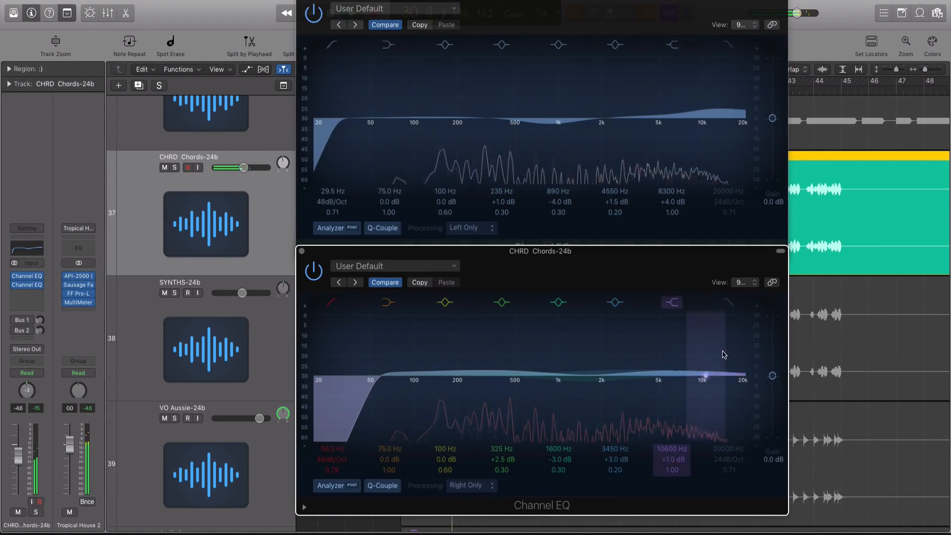
left_click_drag(725, 76, 721, 81)
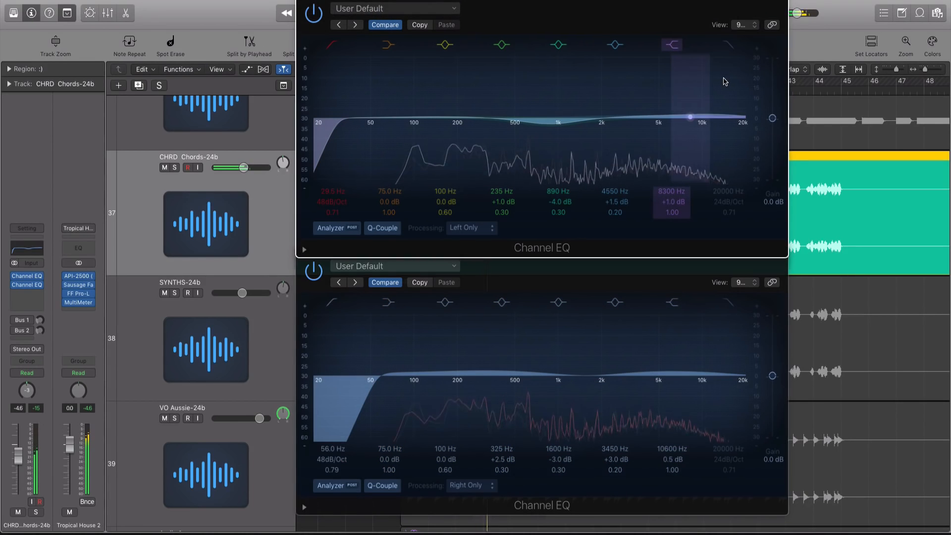
Step: Bypass both Channel EQs and take the Chords track out of solo
left_click(15, 285)
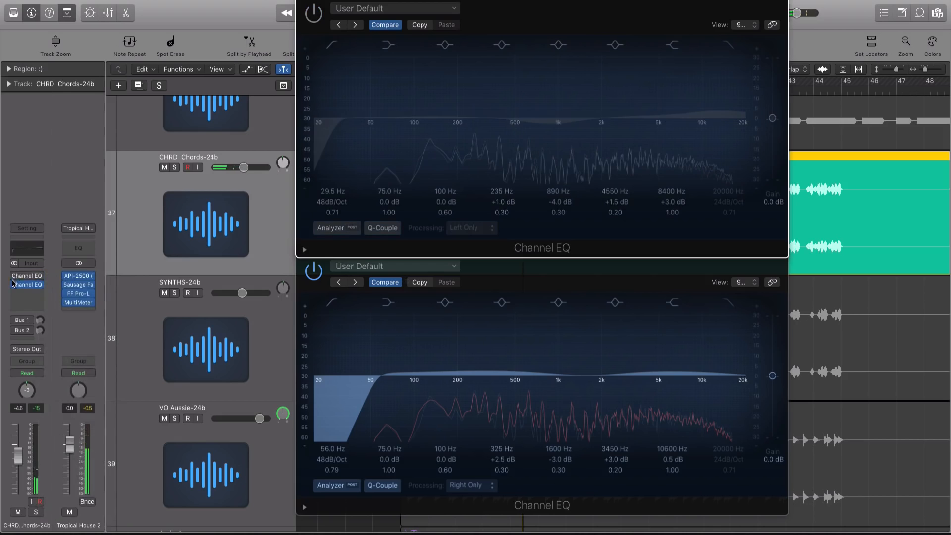
left_click(15, 276)
mouse_move(14, 280)
key("ctrl+s")
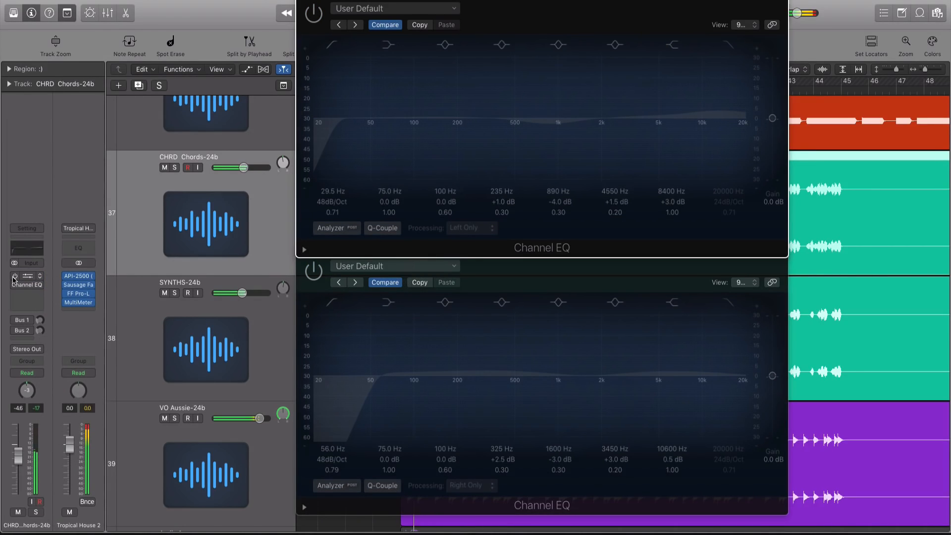
Step: Power both Chords Channel EQ slots back on and close the two EQ windows
left_click(15, 277)
left_click(15, 285)
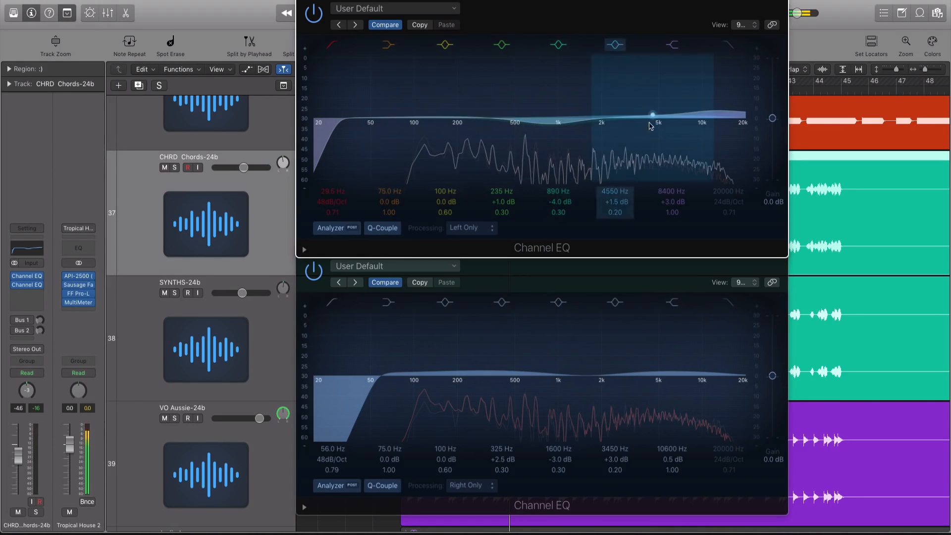
key("super+w")
left_click(301, 251)
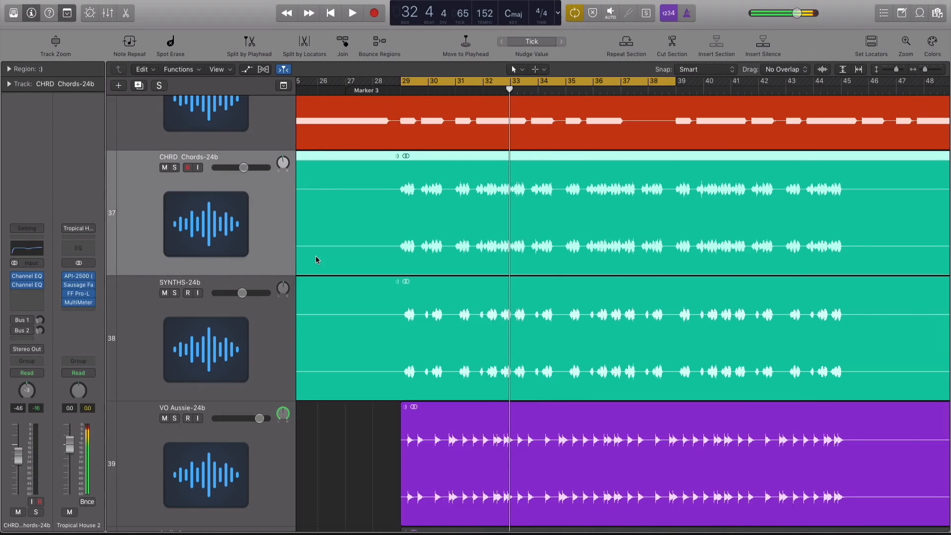
Step: While the arrangement plays, lower the SYNTHS-24b volume slightly to -6.2 dB
key("space")
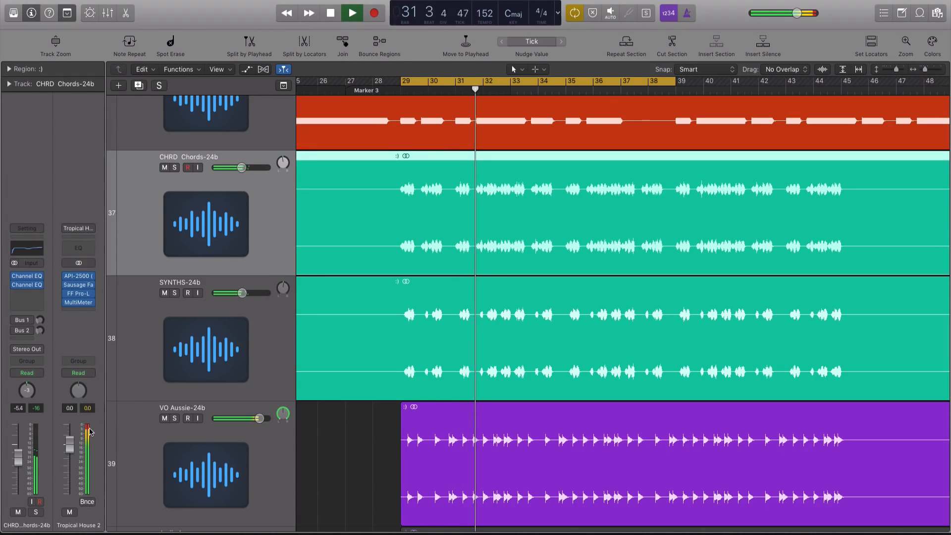
left_click(242, 293)
left_click_drag(241, 293, 240, 293)
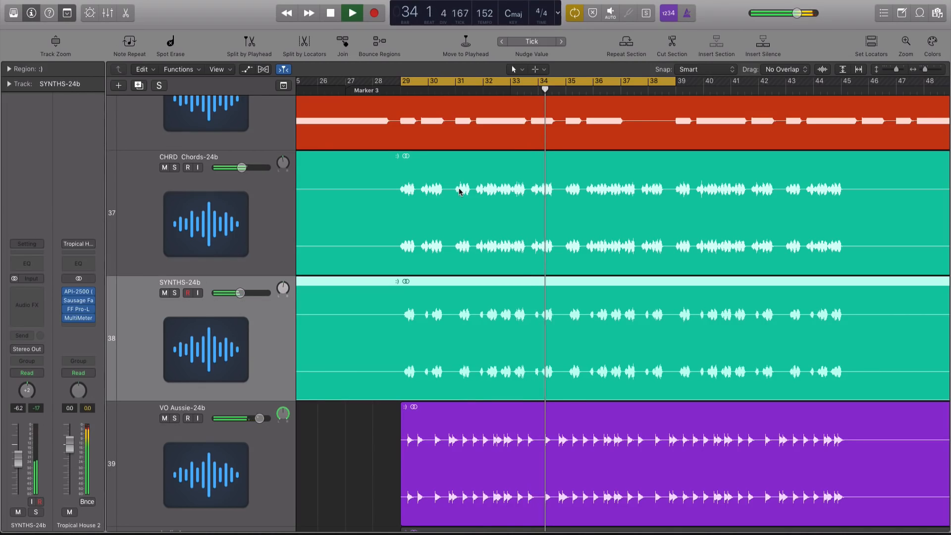
Step: Stop playback, then select the CHRD region and track and solo the Chords track
left_click(463, 188)
key("ctrl+s")
key("space")
left_click(240, 236)
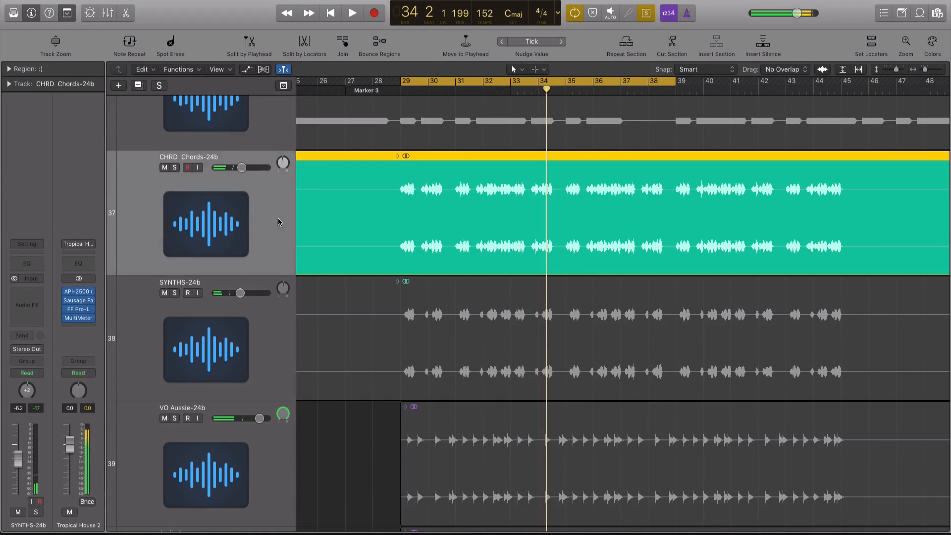
left_click(27, 276)
left_click(27, 285)
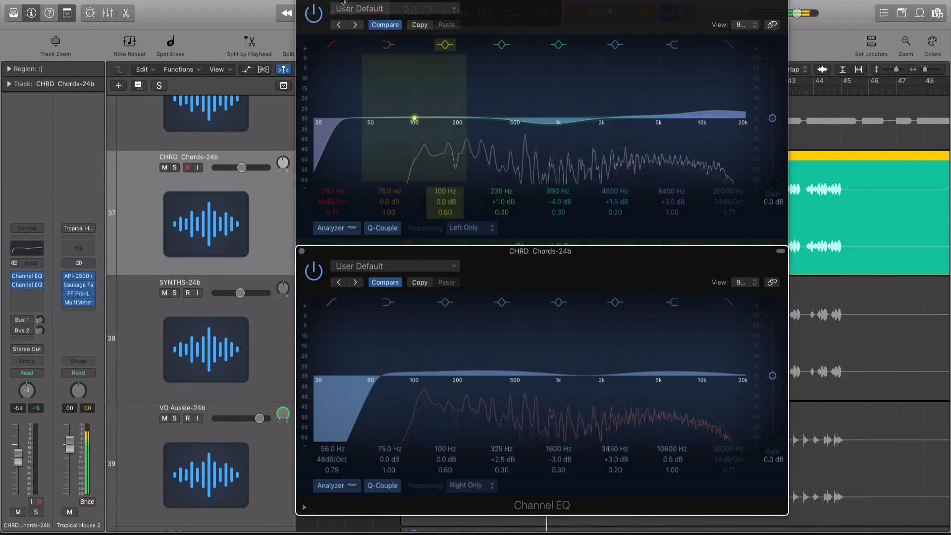
key("cmd+w")
left_click(301, 249)
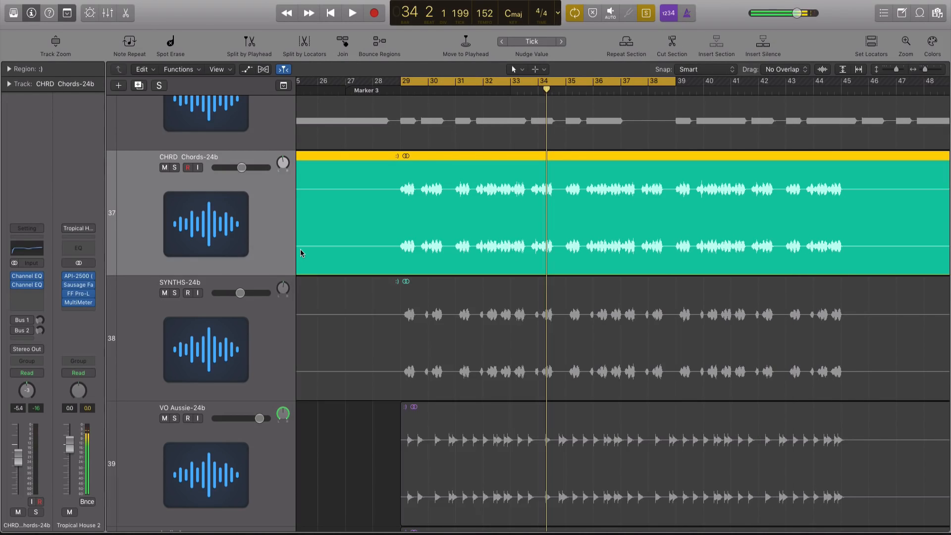